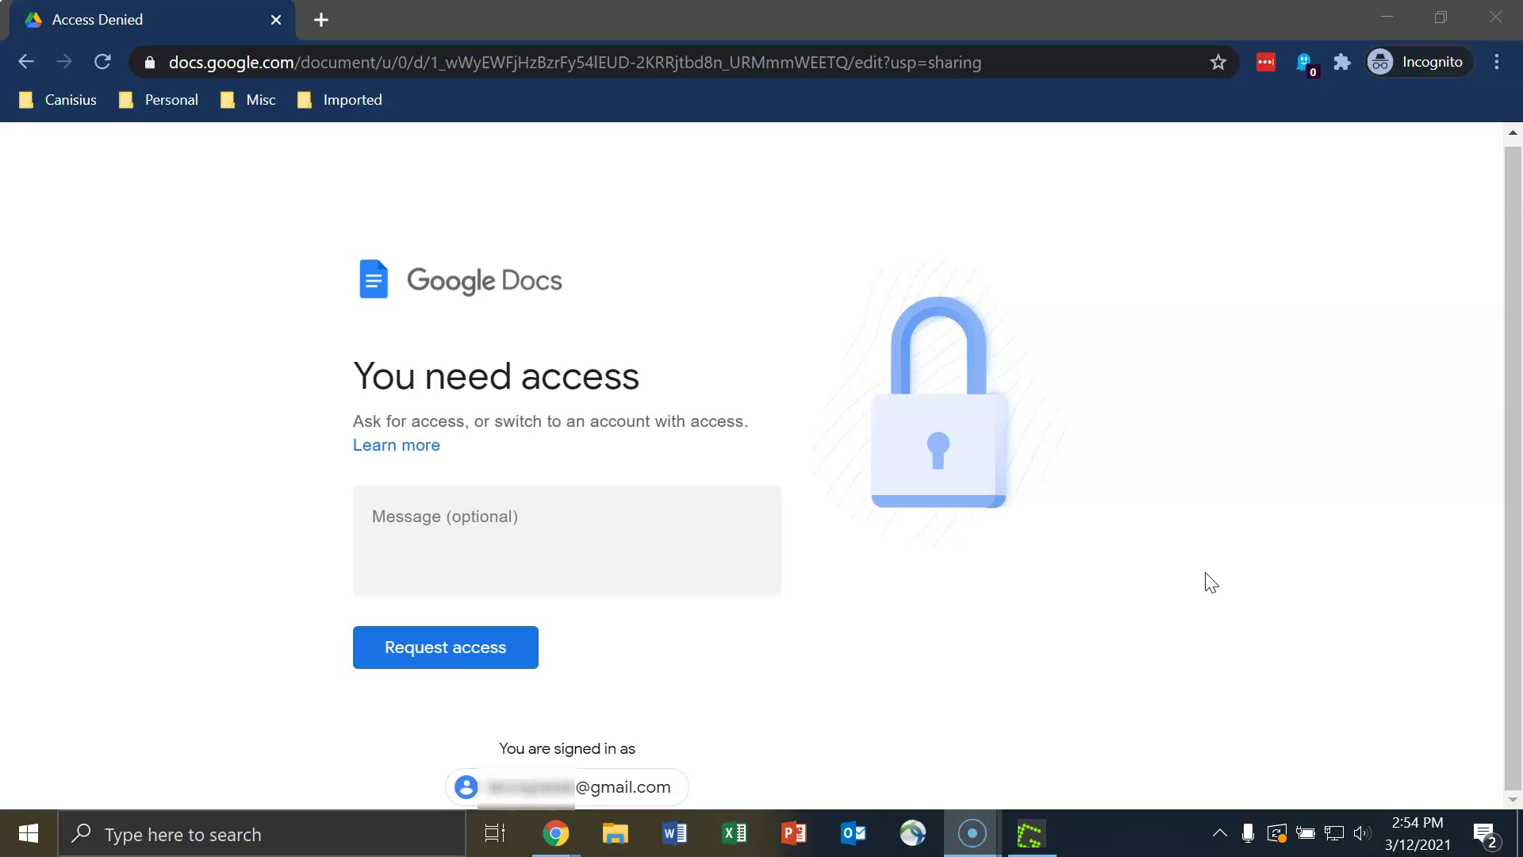
- Open the Google Drive account chooser from the document's access-denied page
click(555, 514)
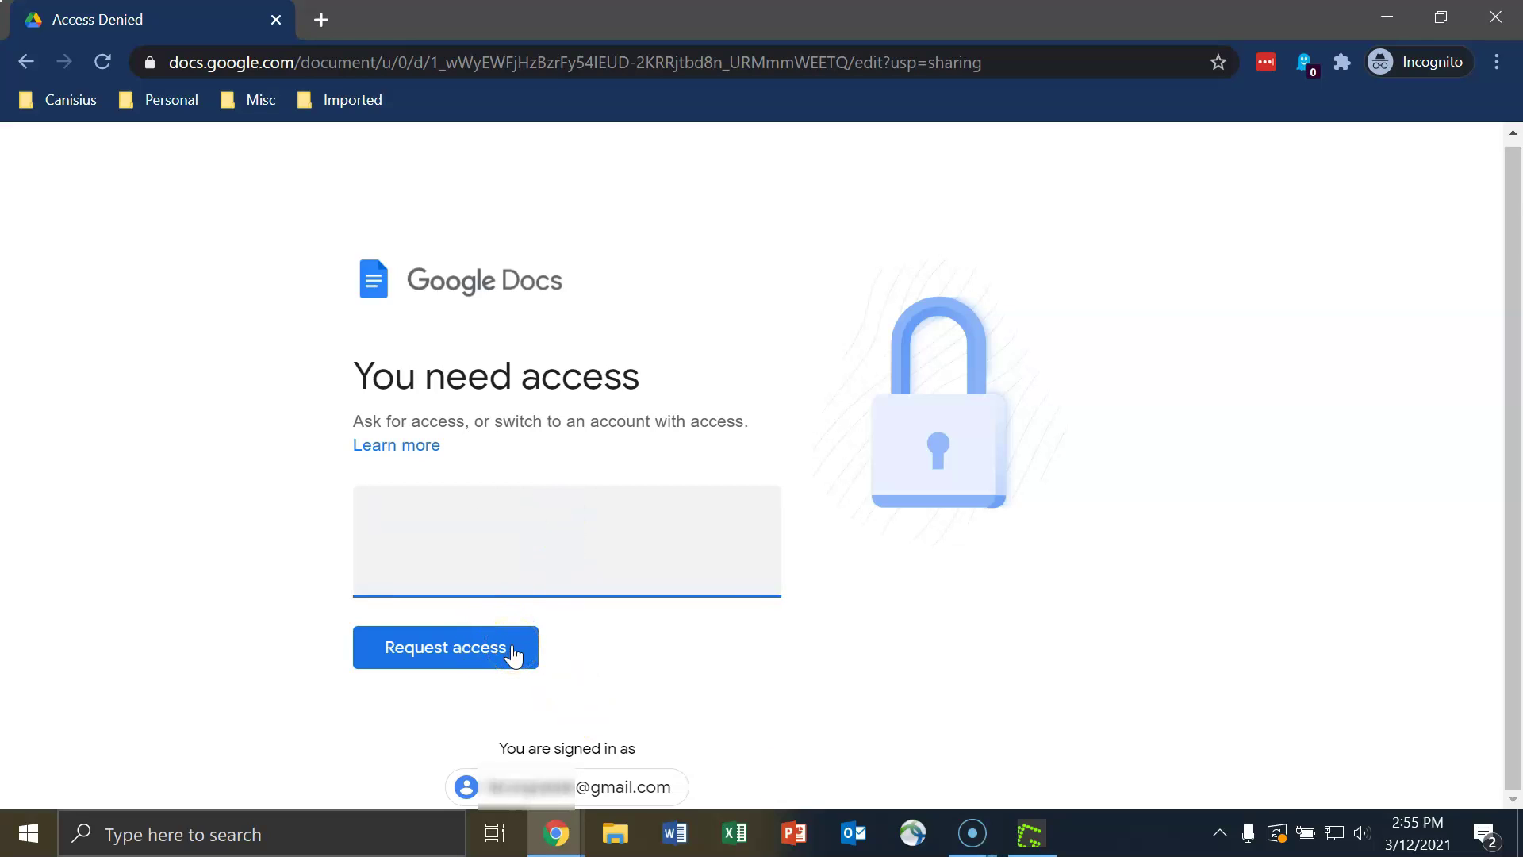
click(816, 706)
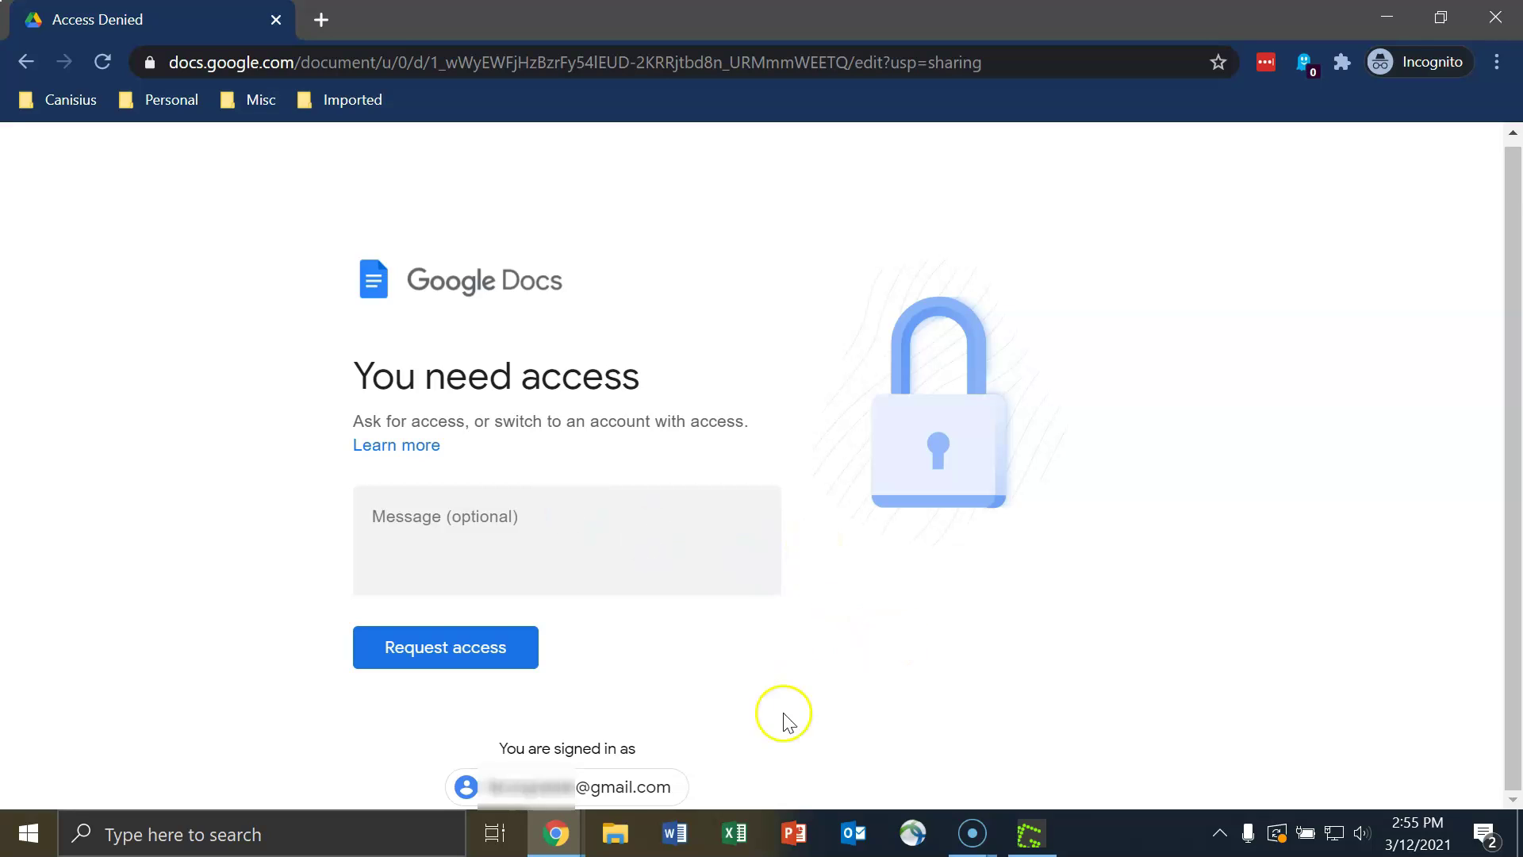
click(599, 793)
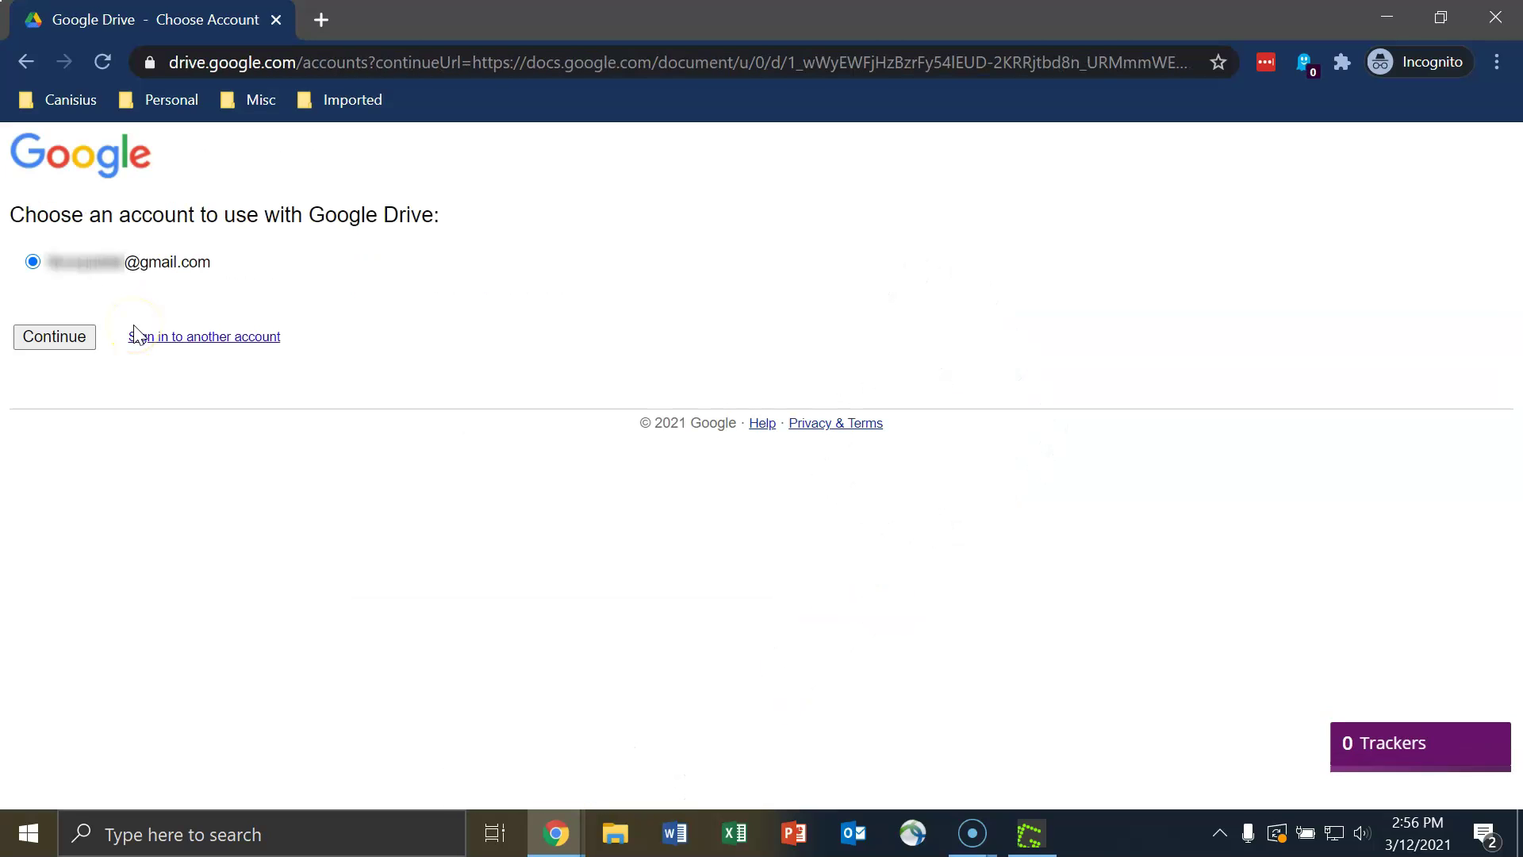
click(390, 365)
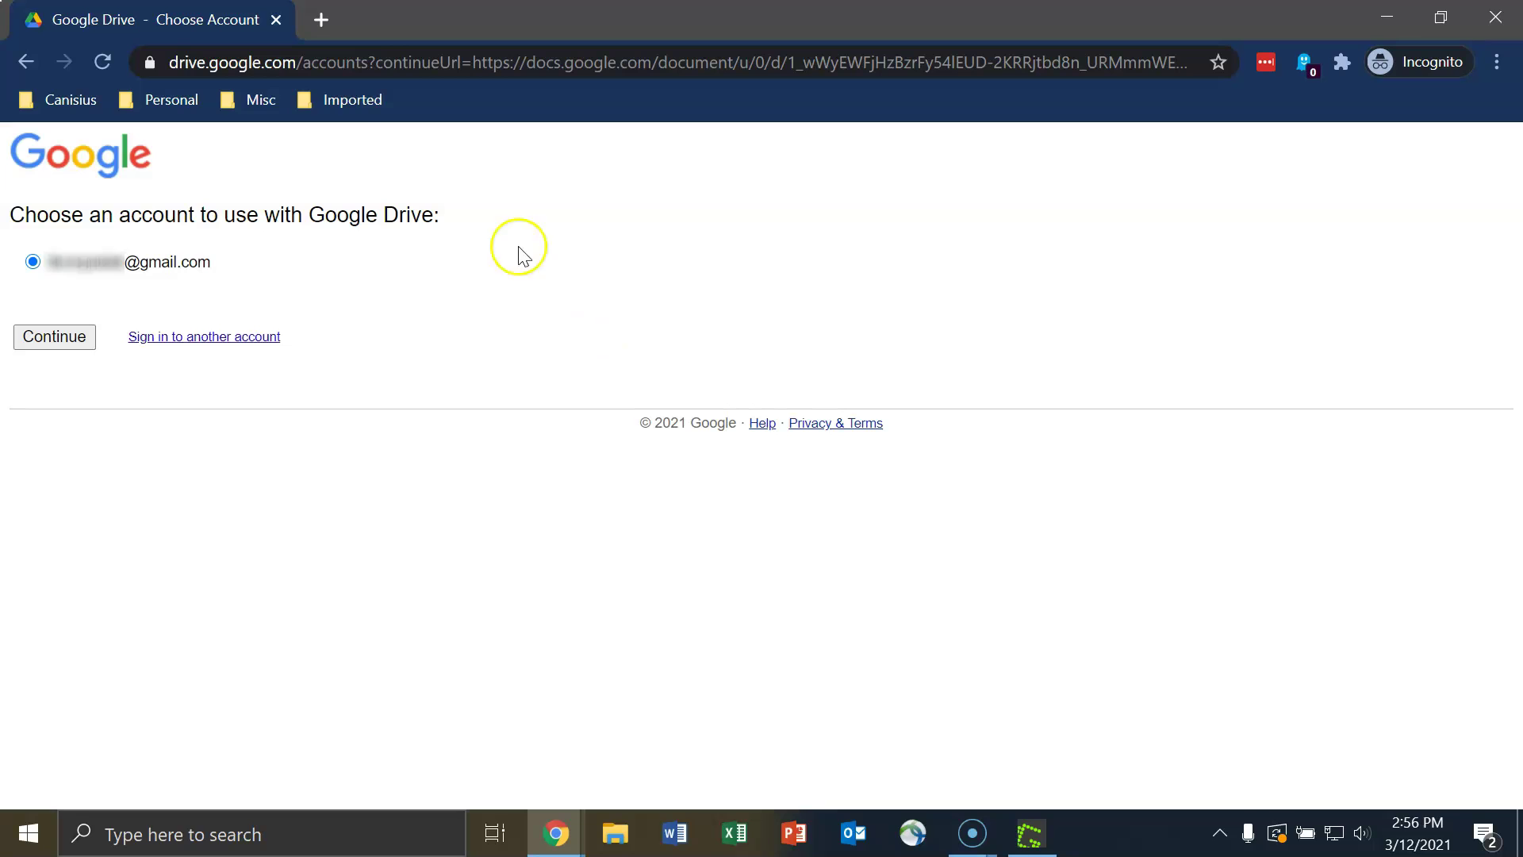
- Go to drive.google.com and sign out of the personal Google account
click(393, 65)
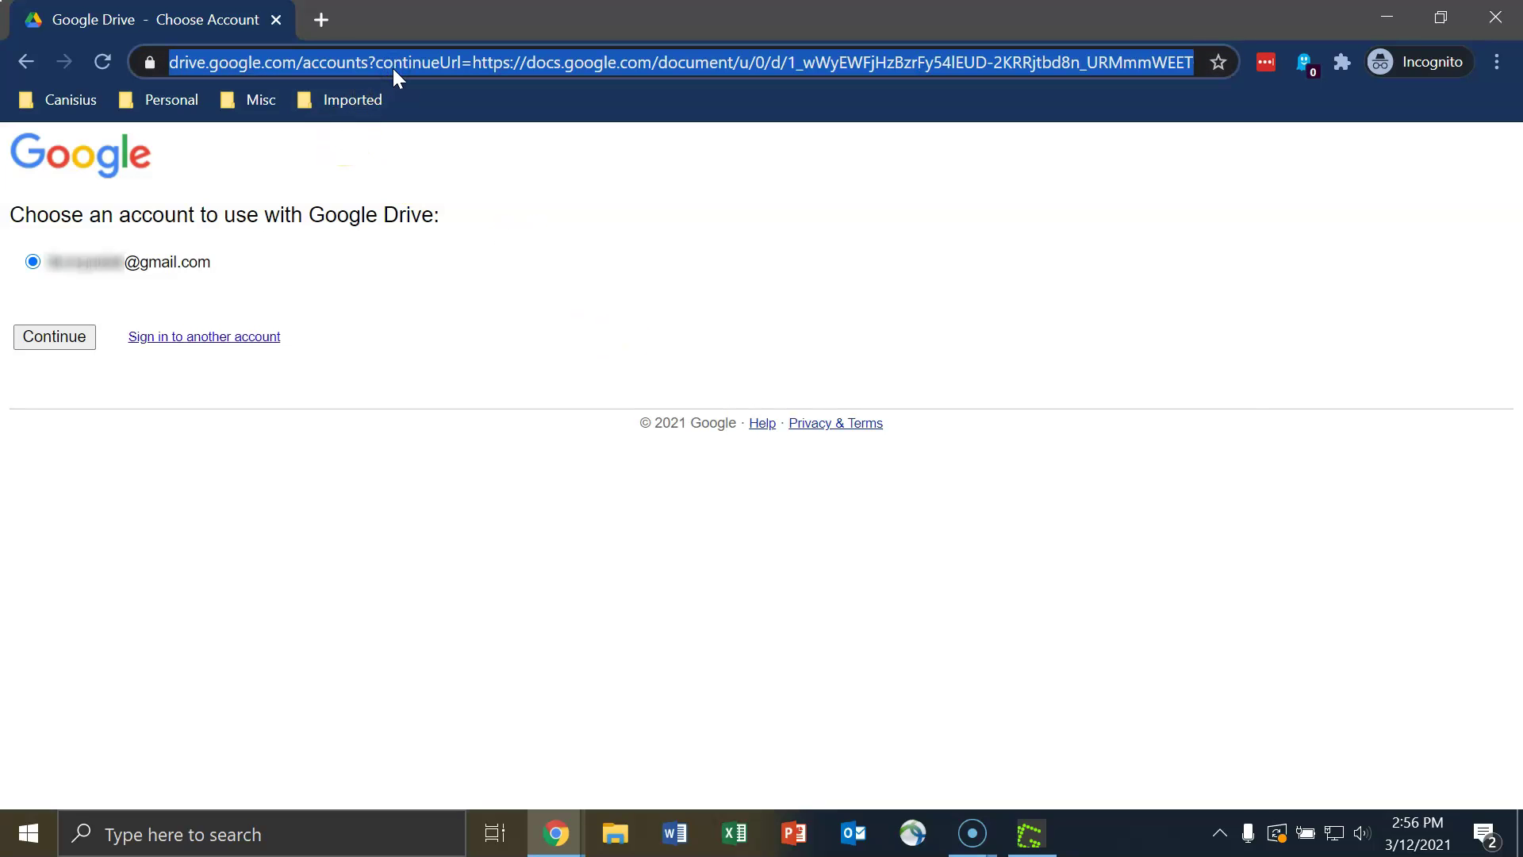
text(drive.google.com)
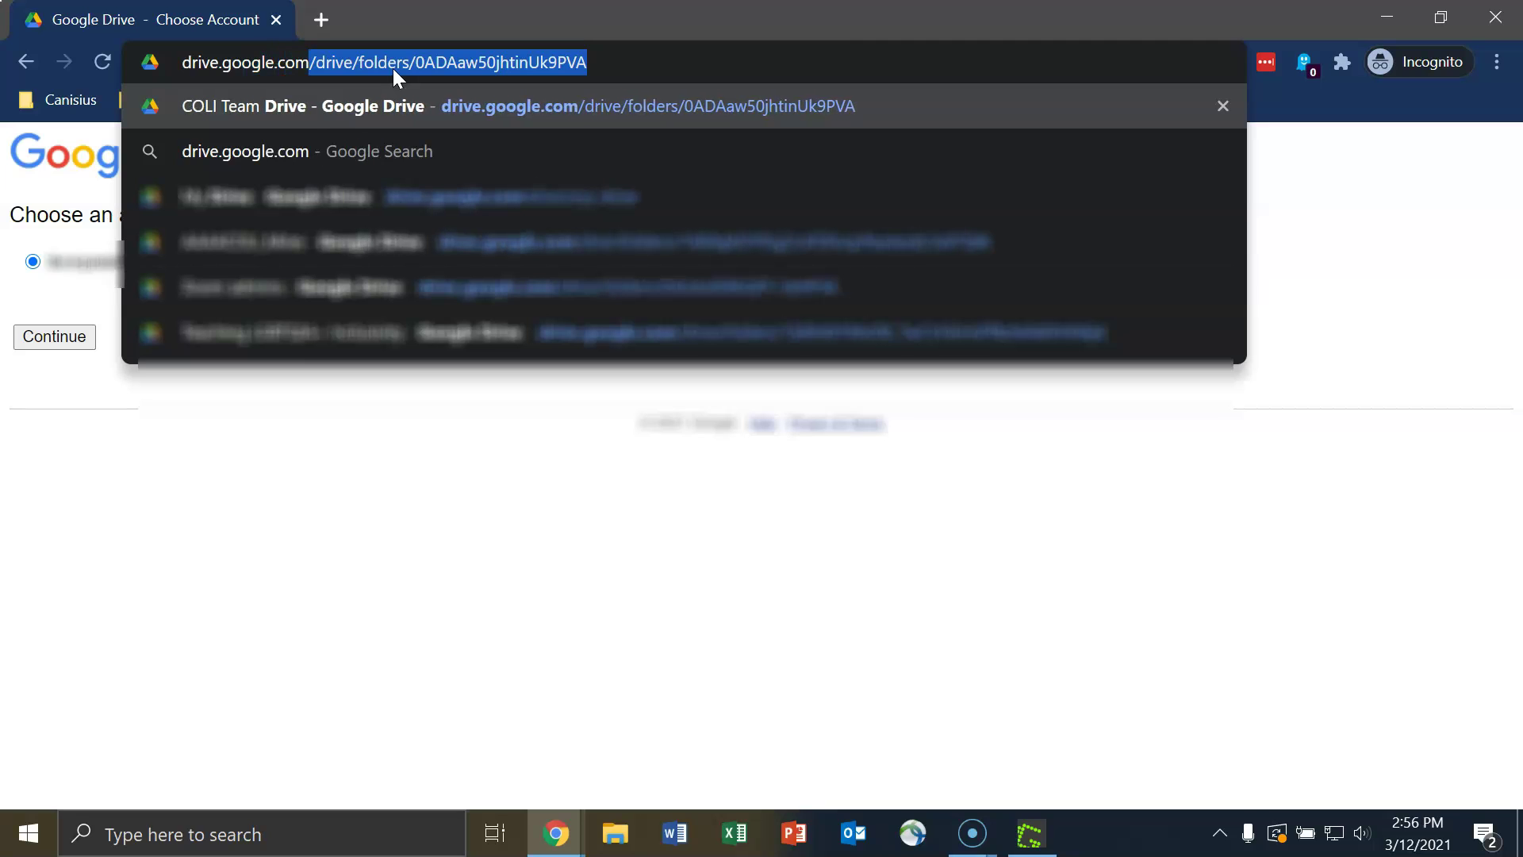
key(Delete)
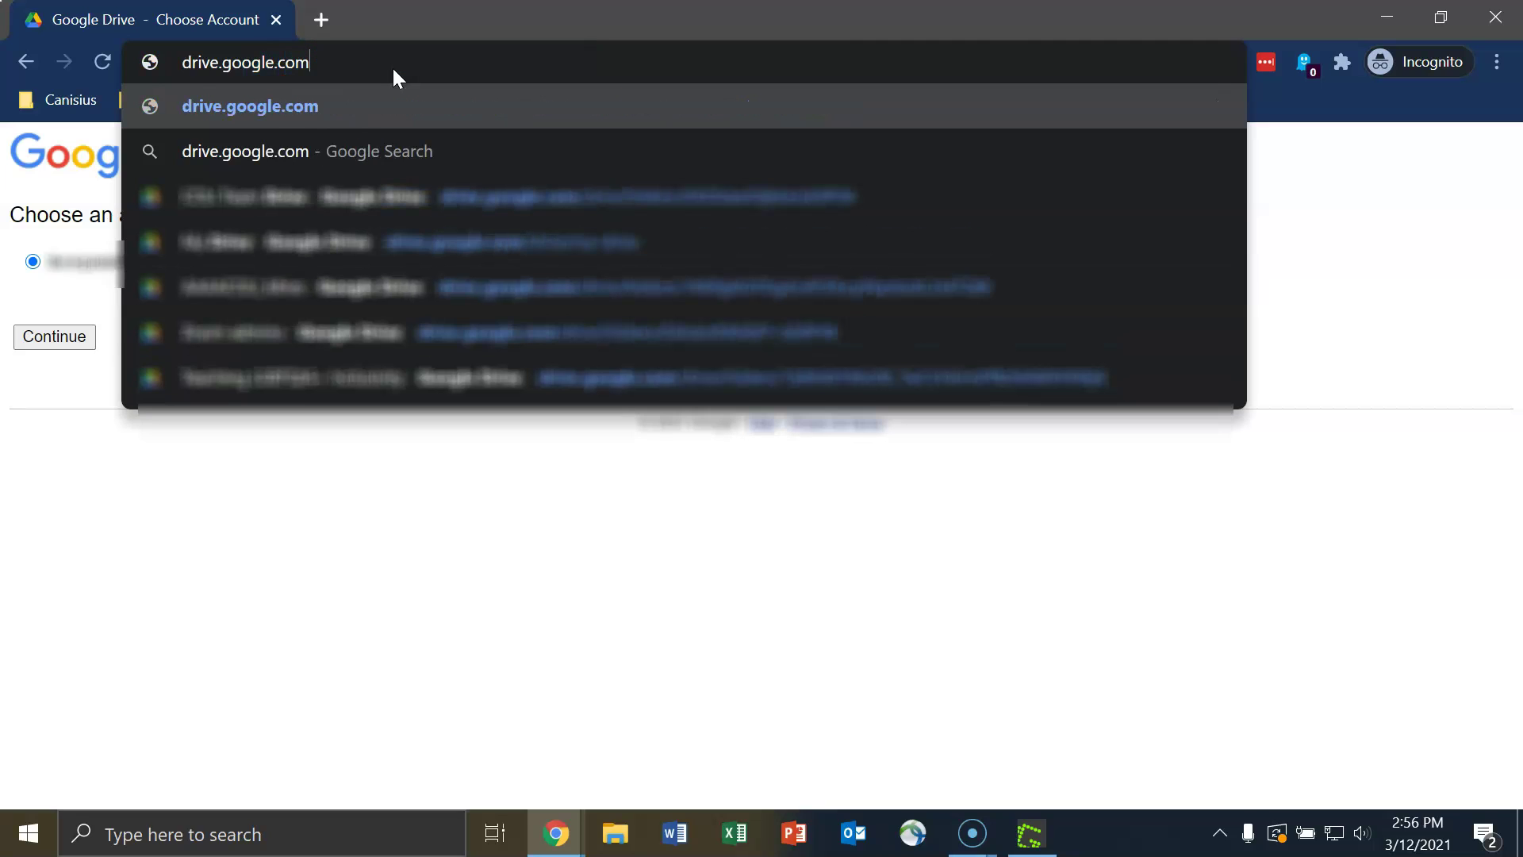
key(Return)
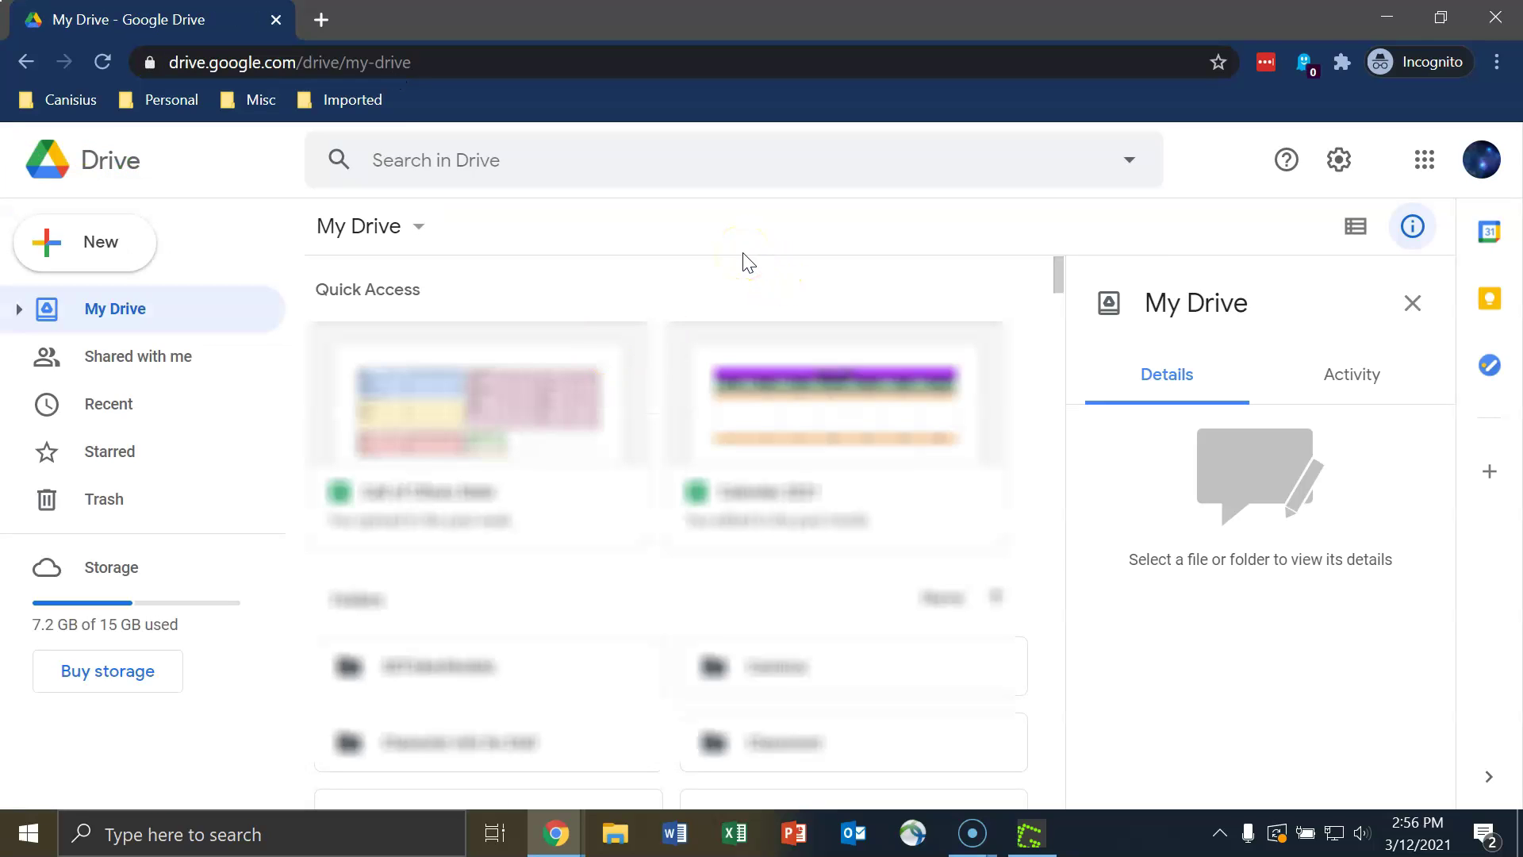
click(724, 263)
click(1483, 166)
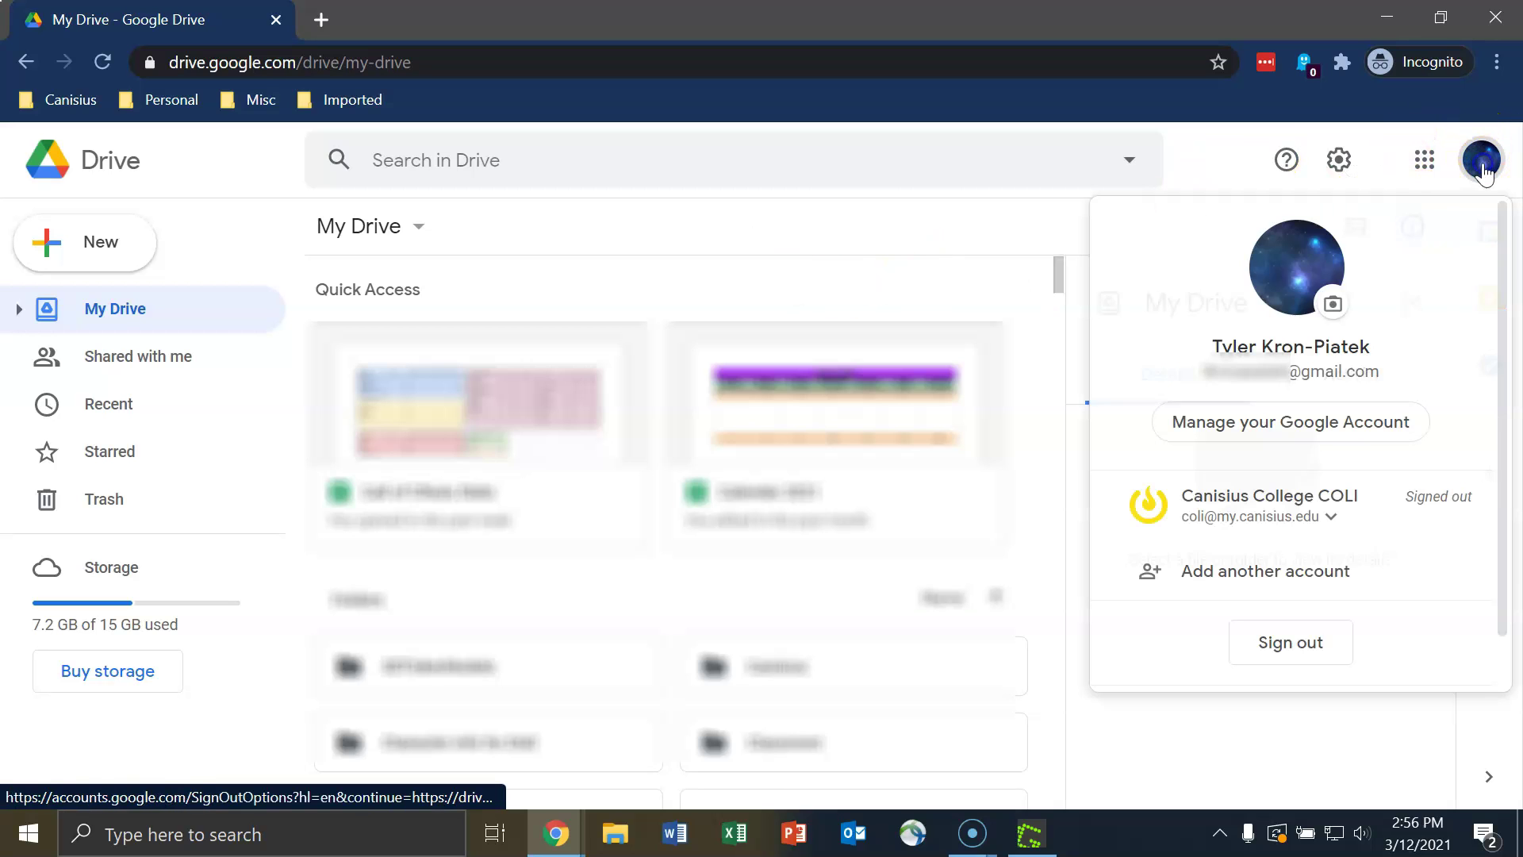
click(1286, 649)
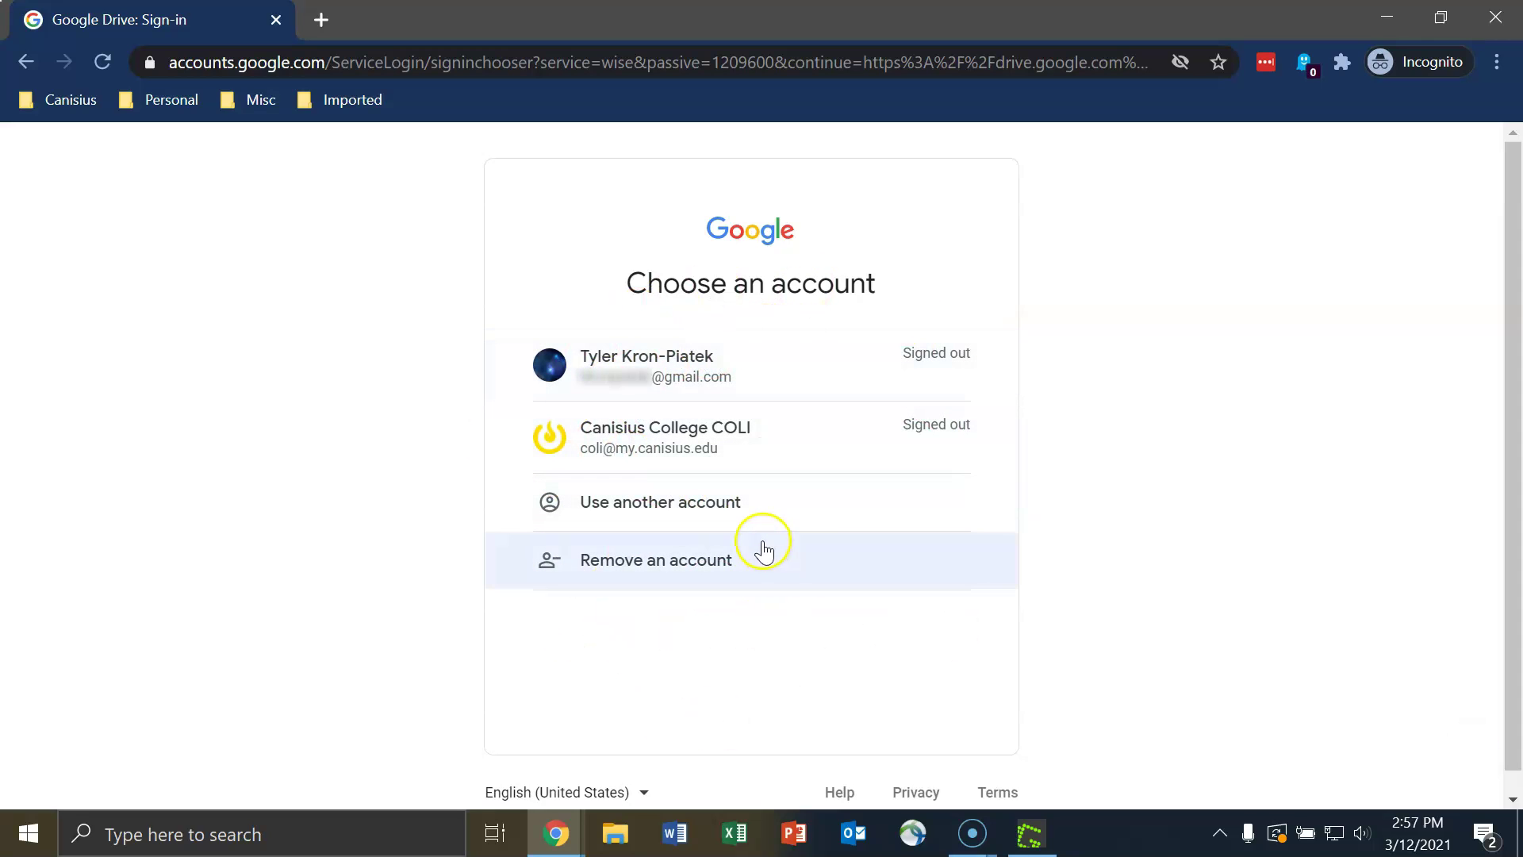
- Go to my.canisius.edu and log in to the Canisius portal with the username and account password
click(710, 53)
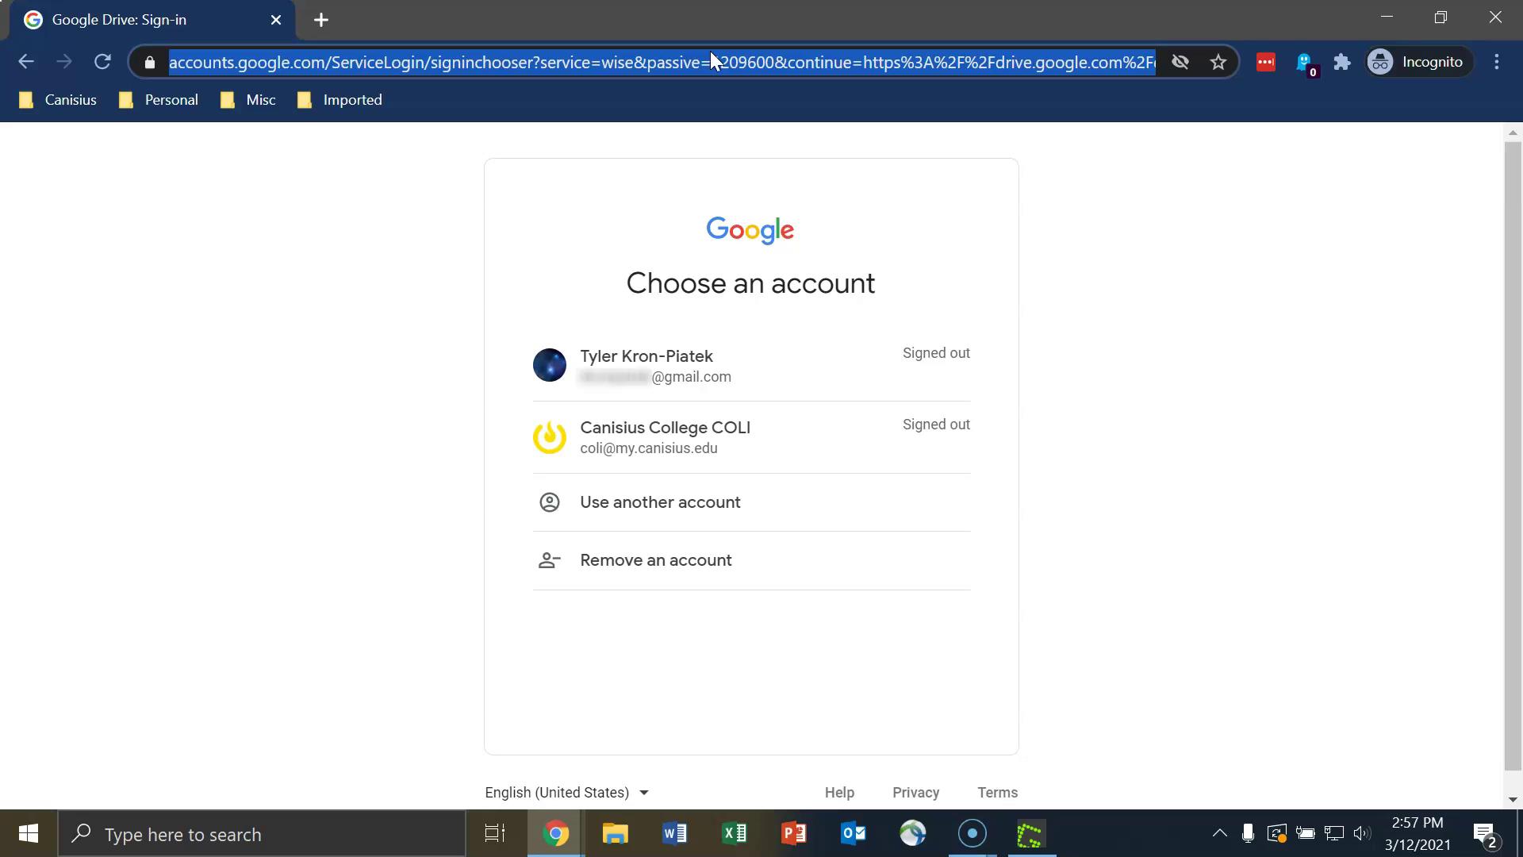
text(my.canisius.edu)
key(Return)
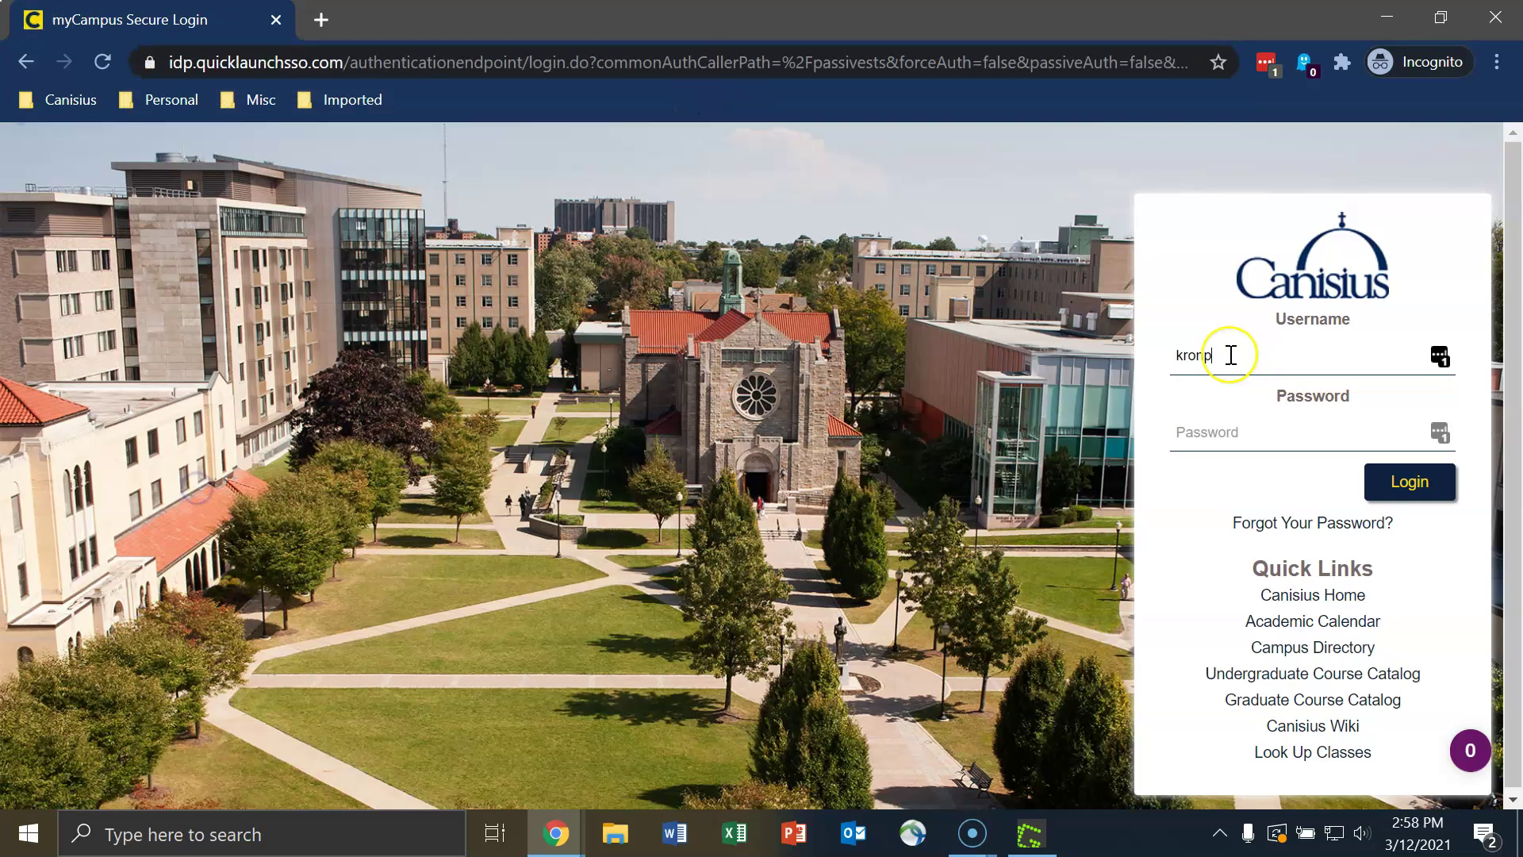
text(iat)
key(Tab)
text(••••••••••)
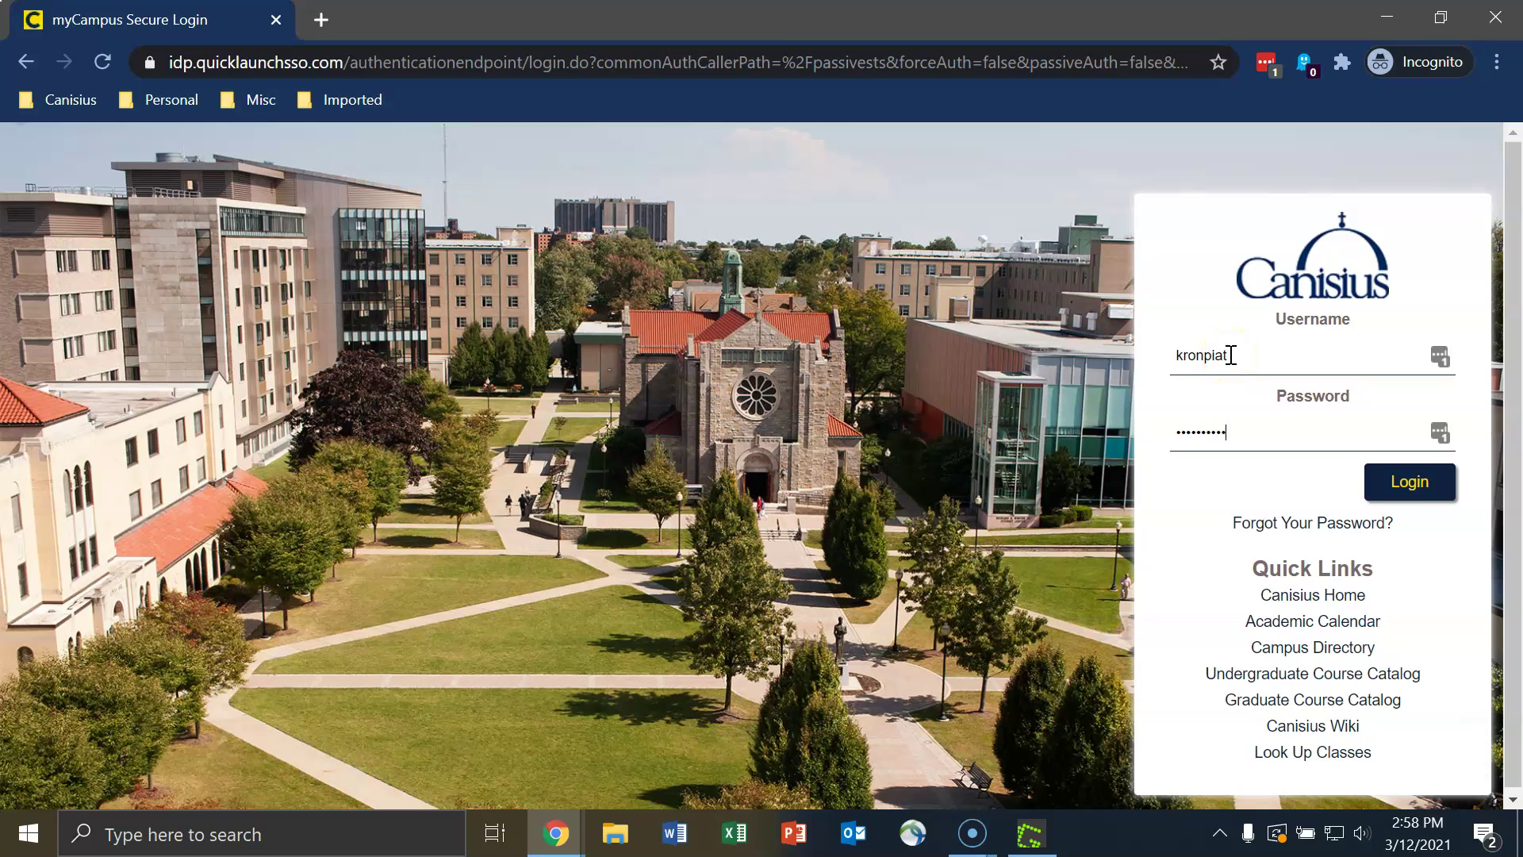
key(Return)
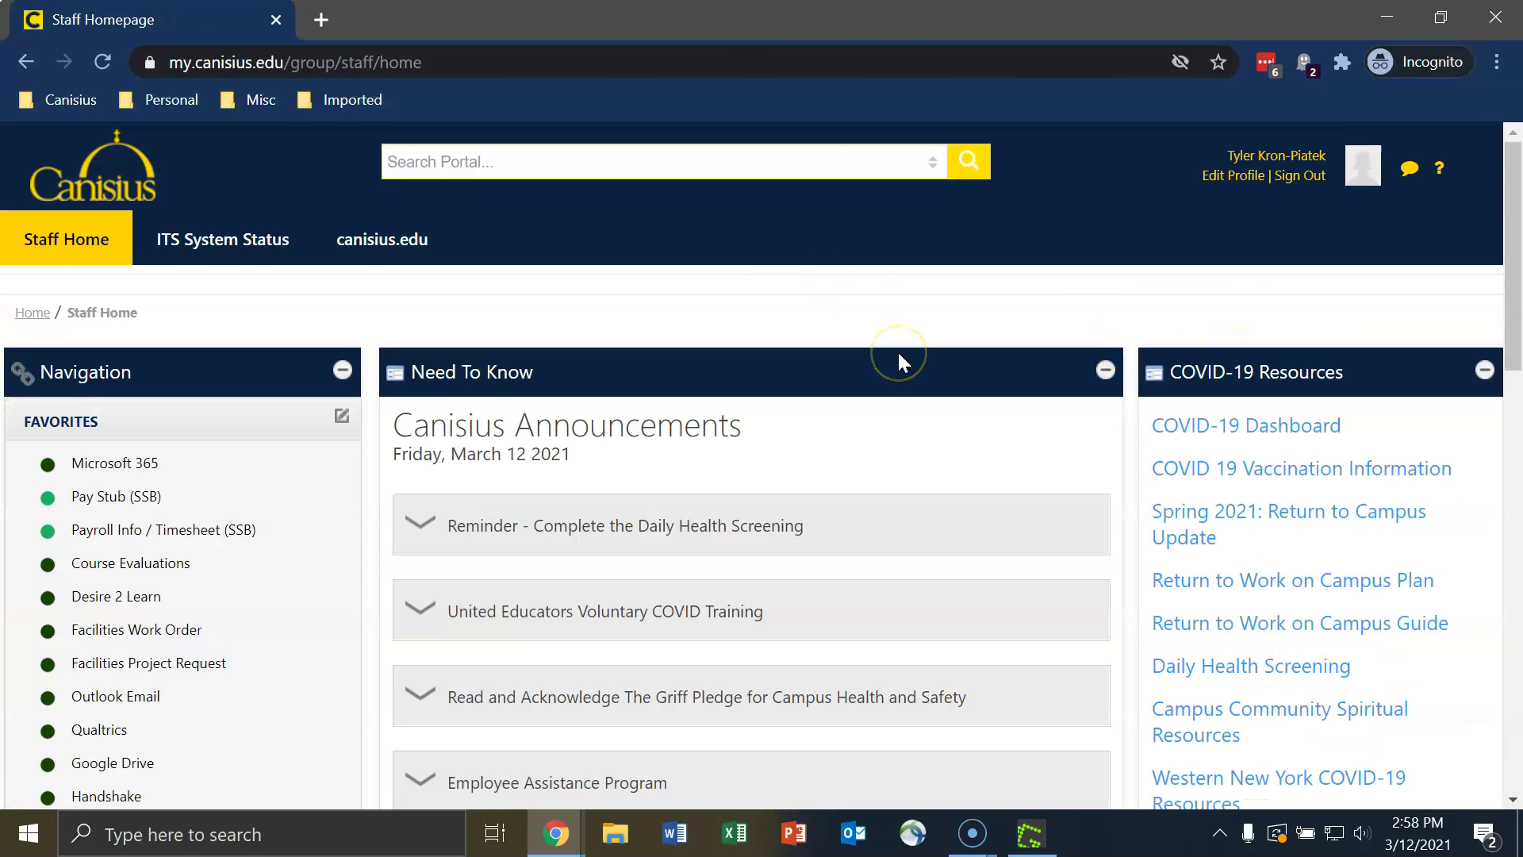
- Expand the My Applications group in the portal's Launchpad and locate its Google Drive link
scroll(837, 361, down, 5)
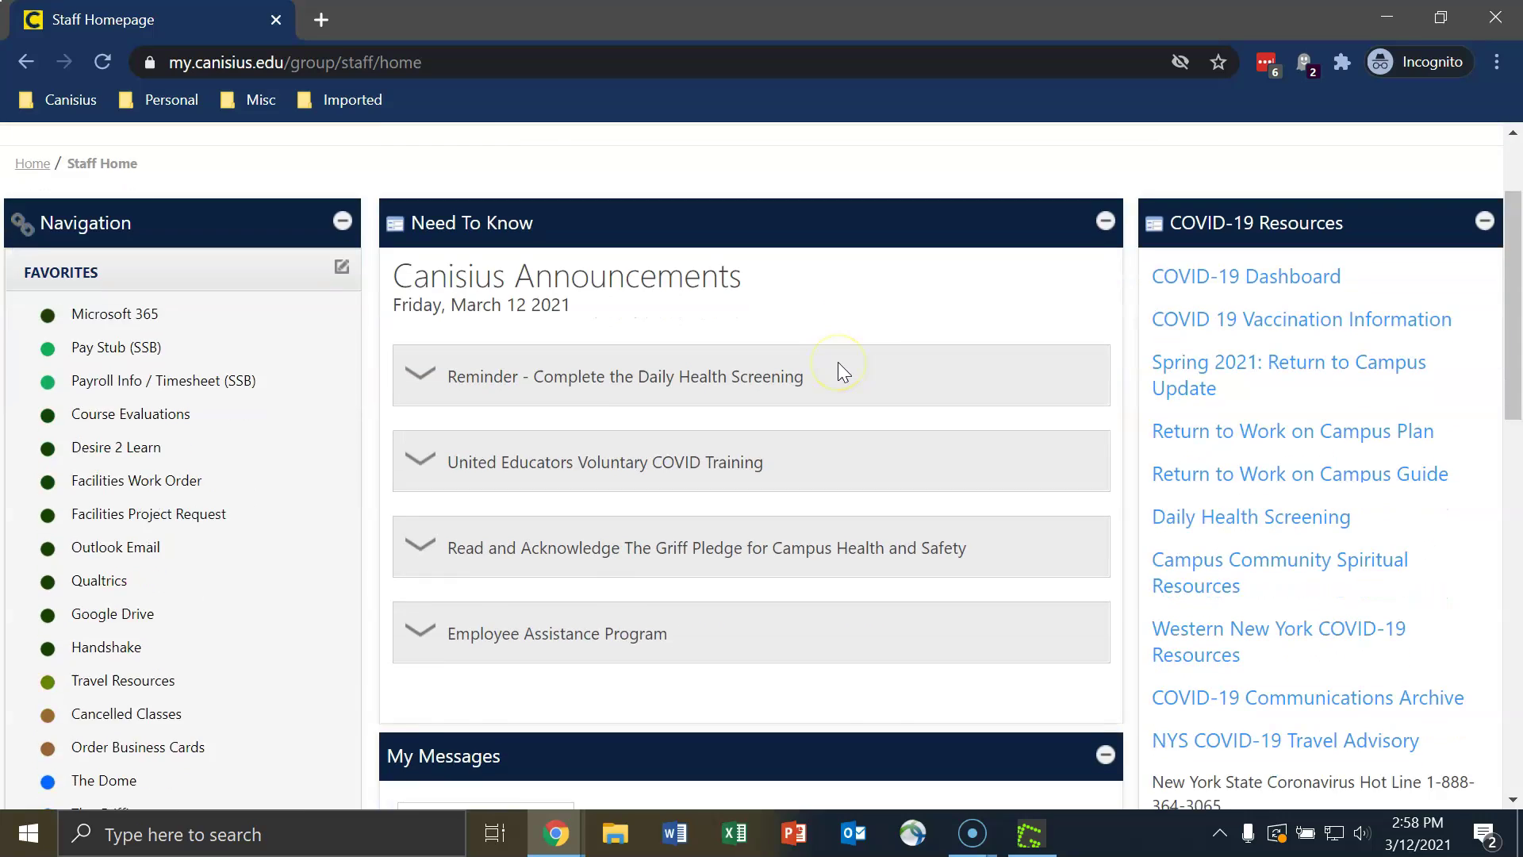
scroll(837, 361, down, 6)
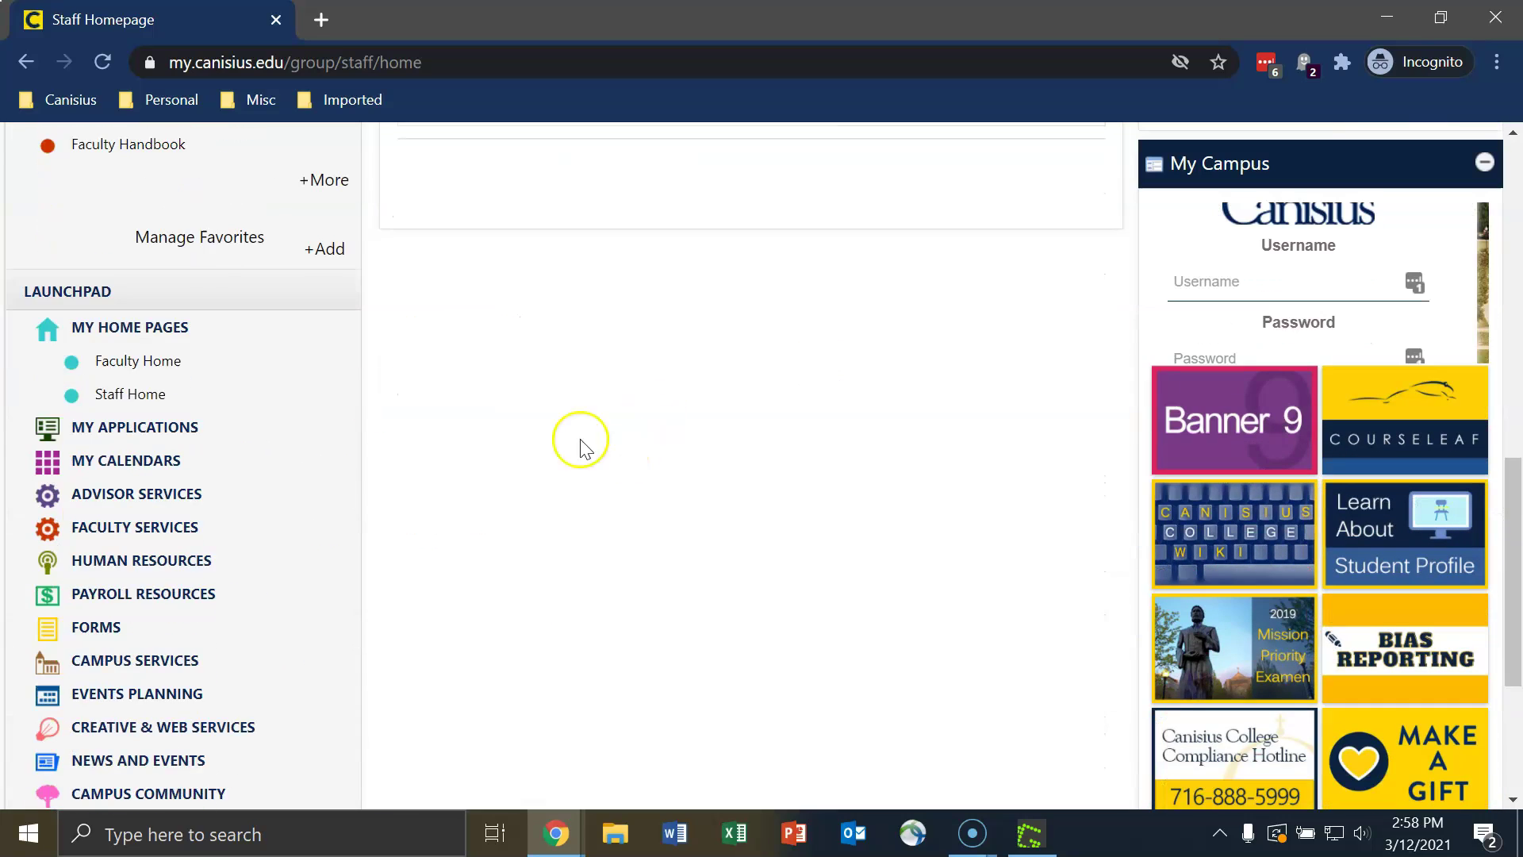
click(111, 428)
scroll(490, 416, down, 1)
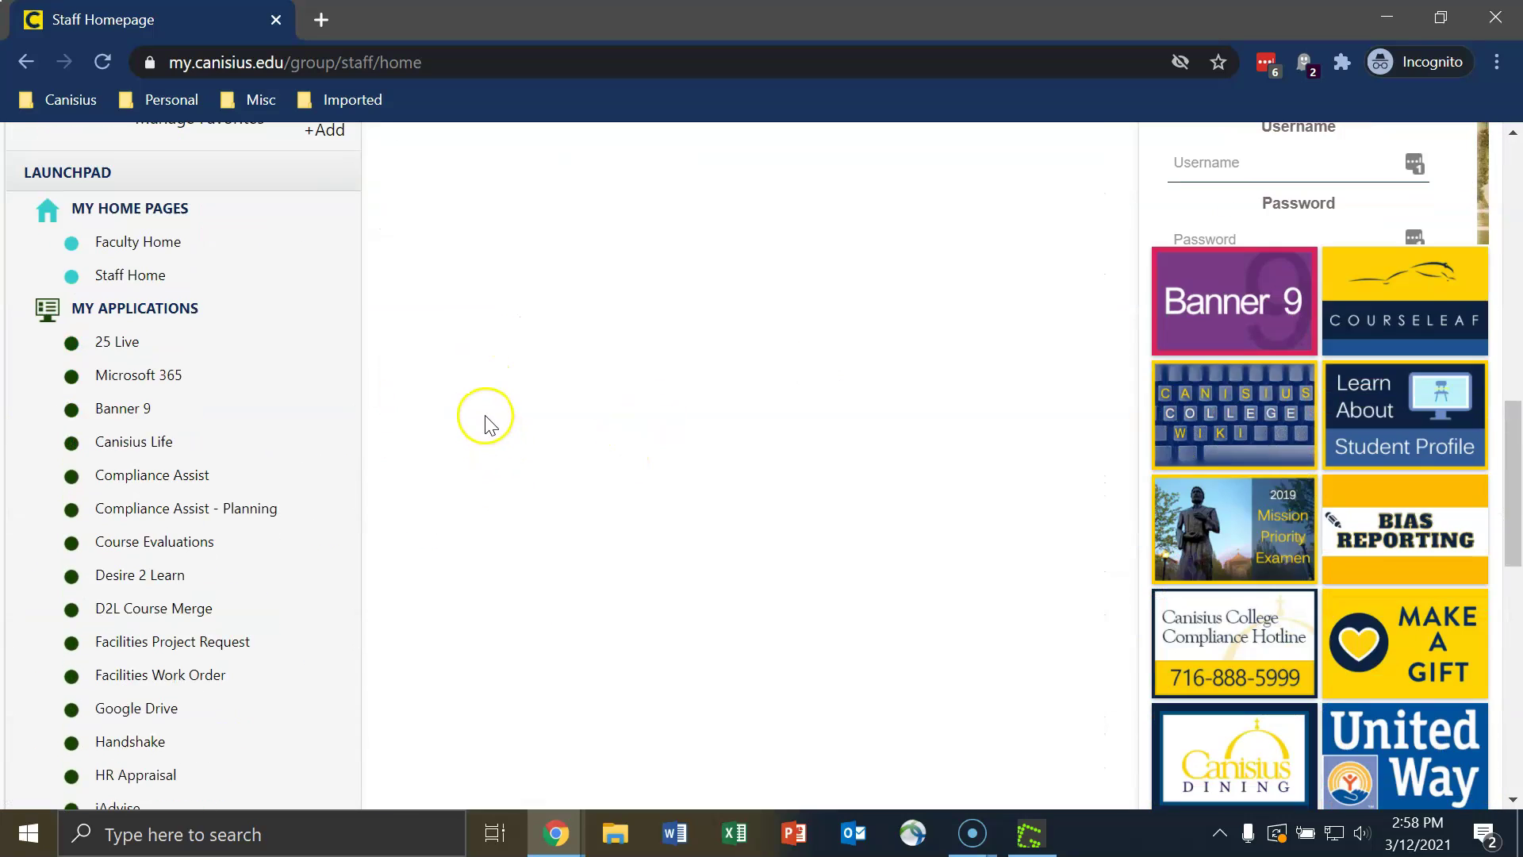
scroll(214, 413, down, 1)
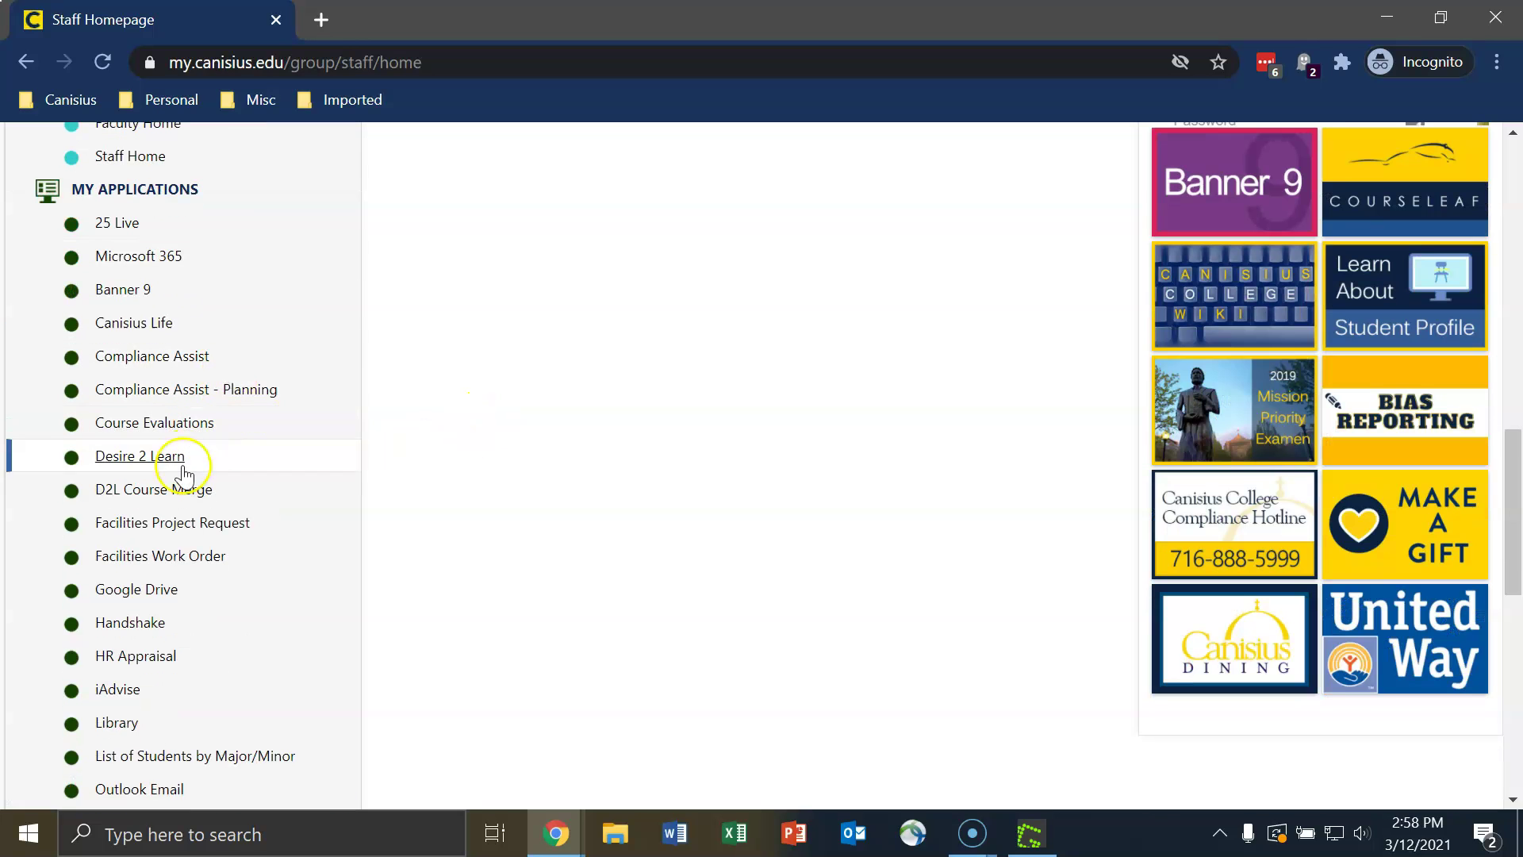
drag(170, 606, 195, 508)
- Open Google Drive from the Favorites list of the portal's staff home page
scroll(251, 441, up, 7)
scroll(265, 412, up, 6)
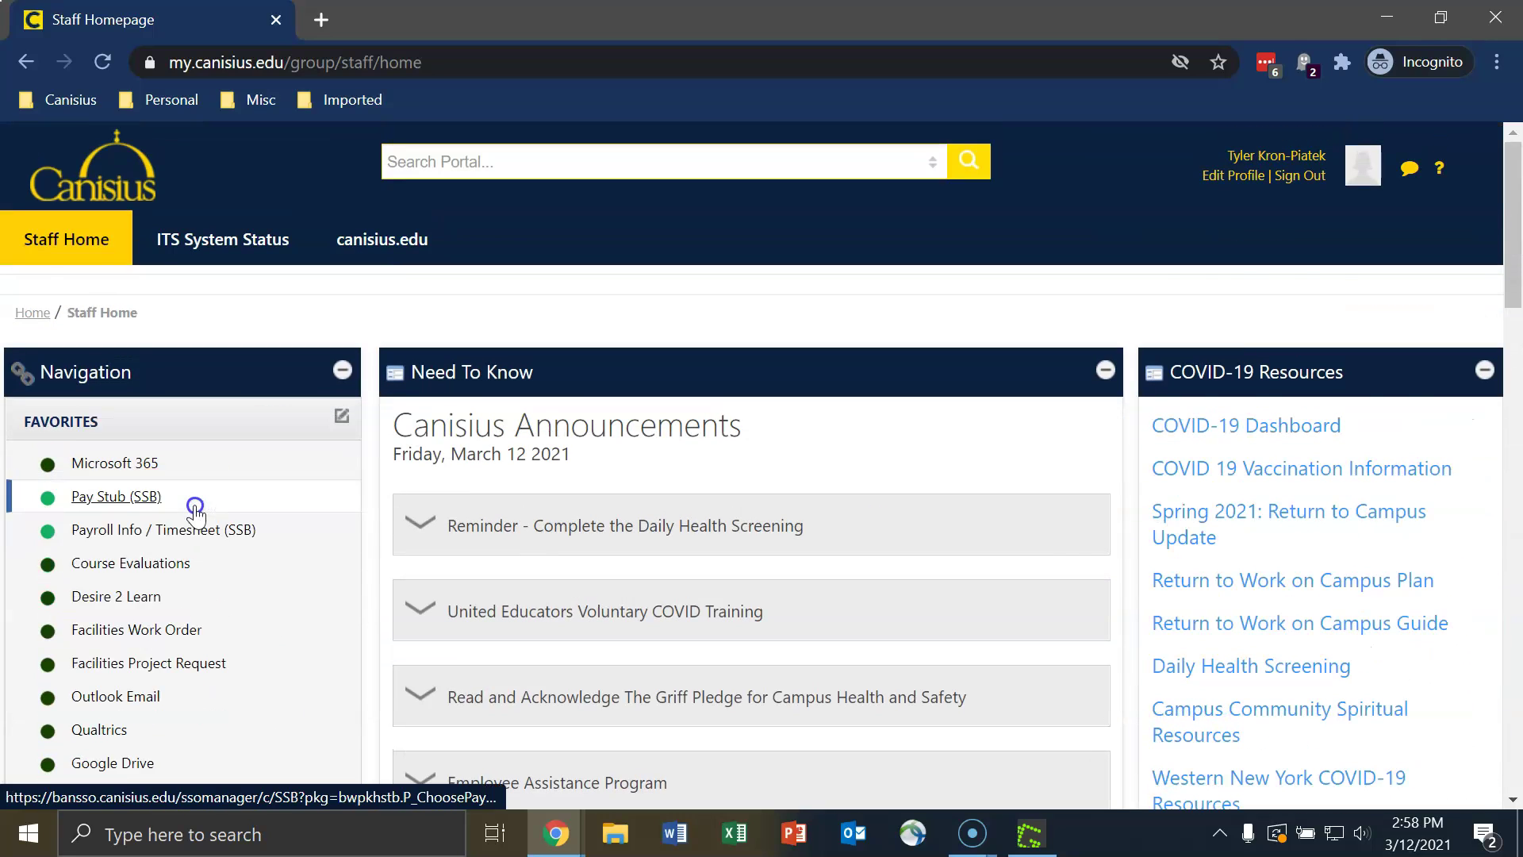
scroll(196, 507, down, 5)
click(136, 287)
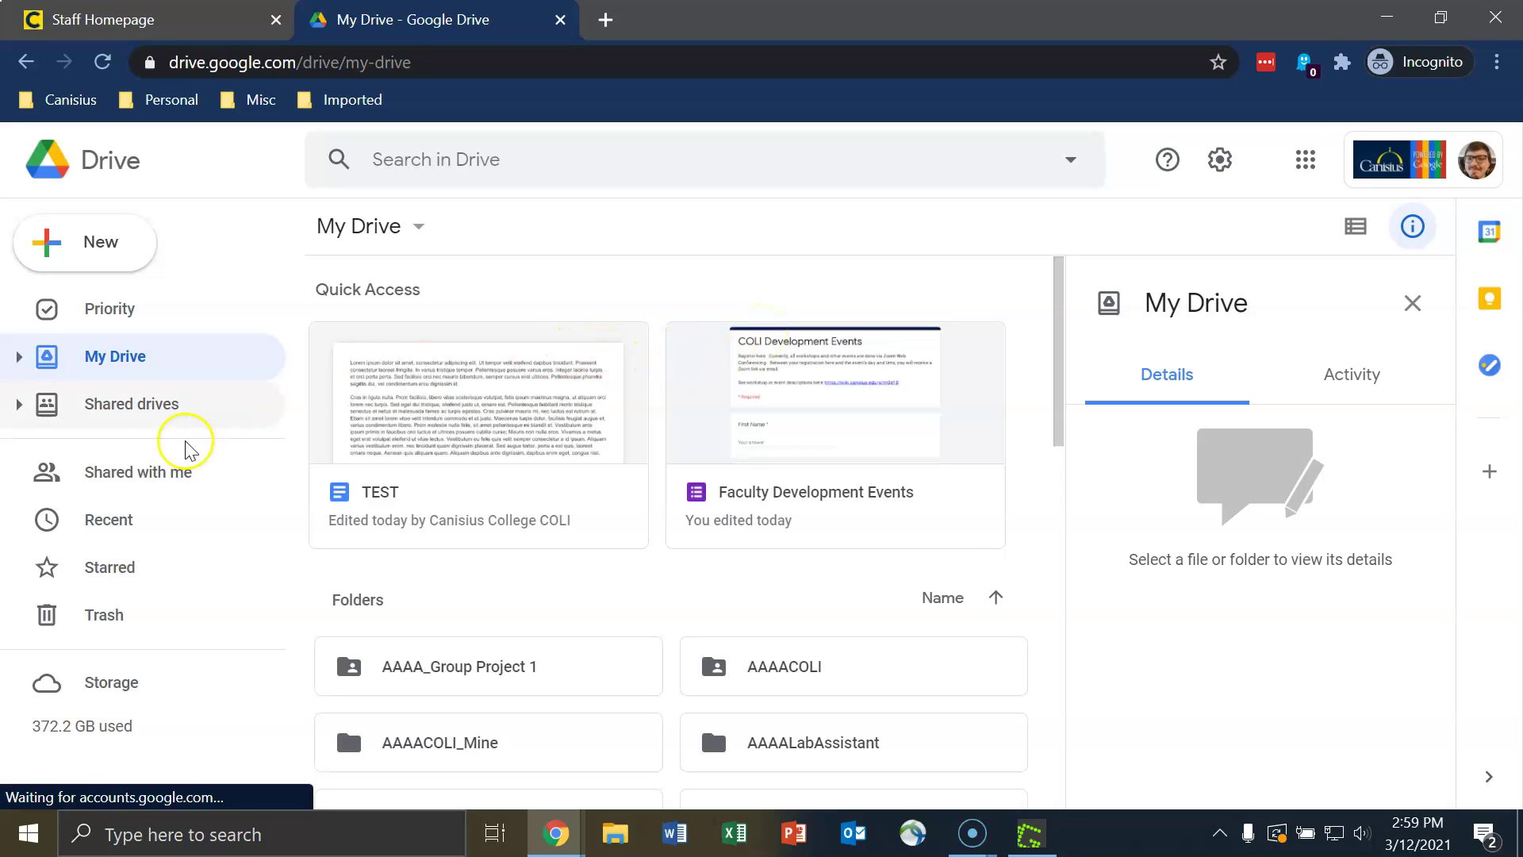
- Show the Shared with me files in Drive and browse the list by share date
click(181, 476)
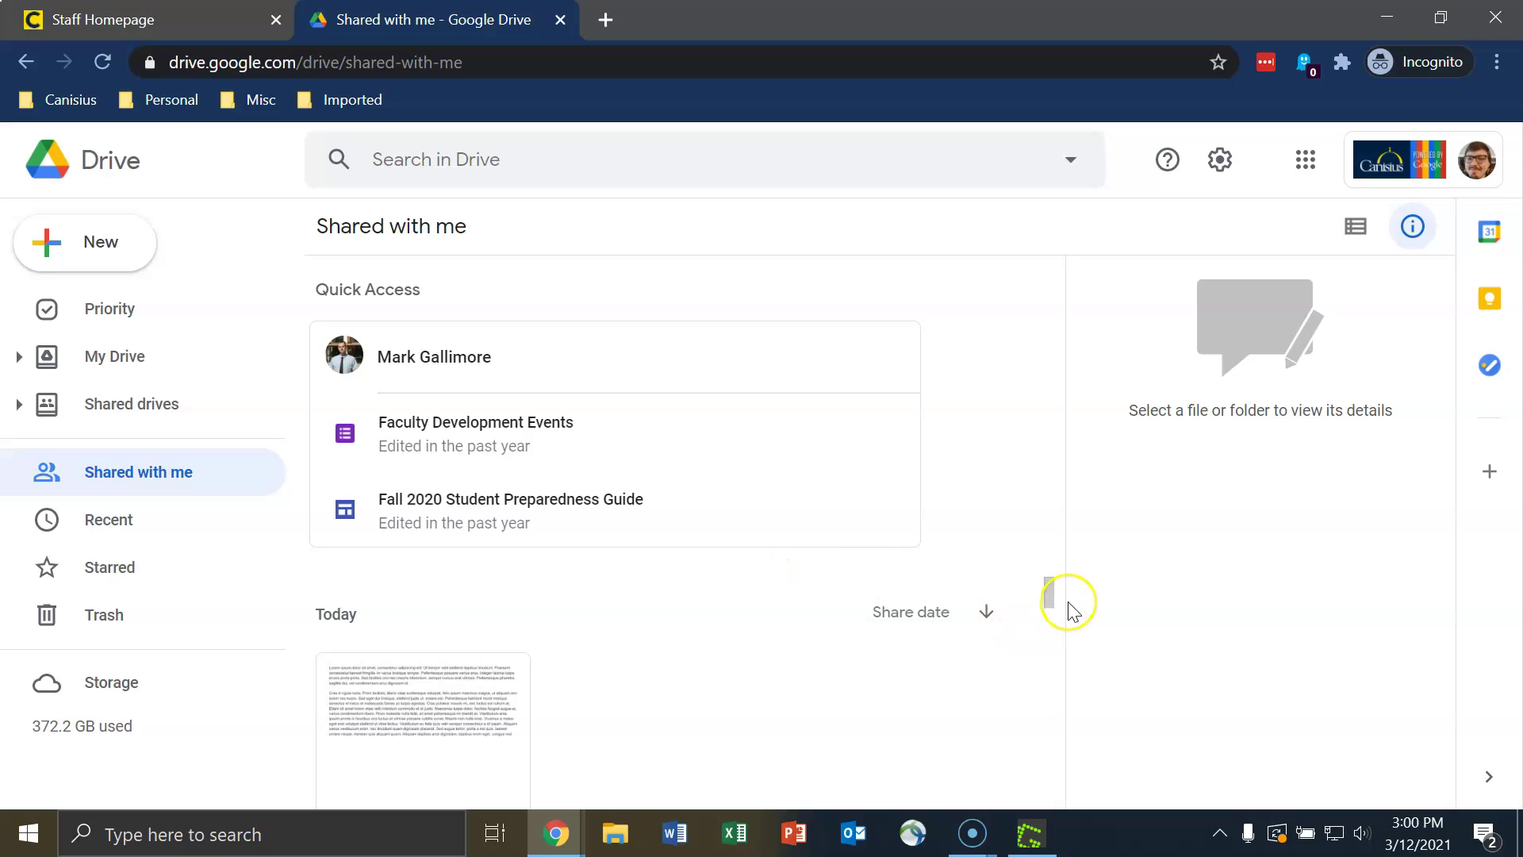
drag(1045, 593, 1050, 346)
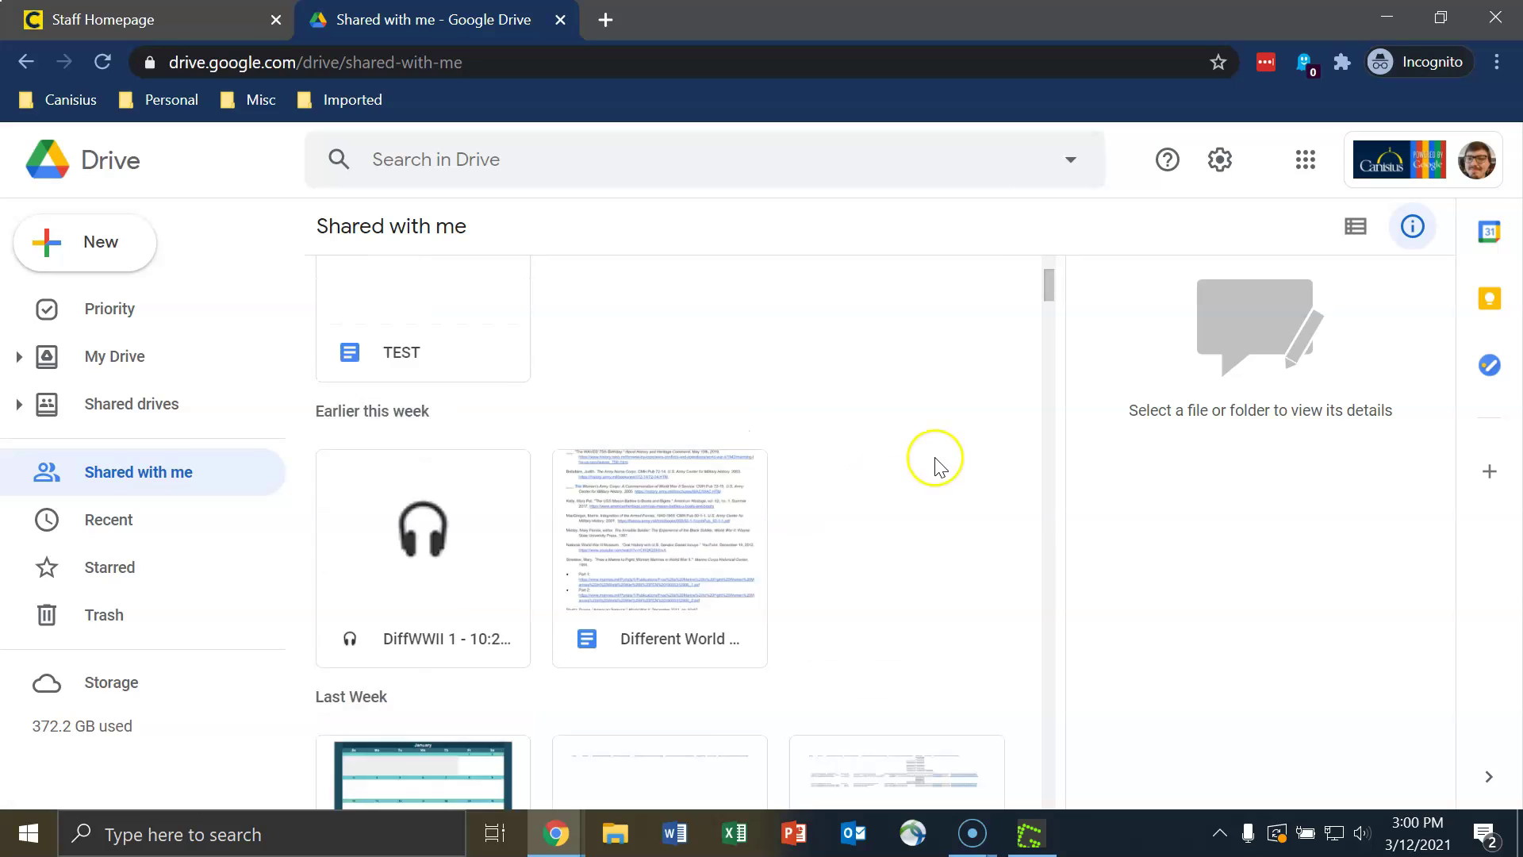
scroll(934, 462, up, 6)
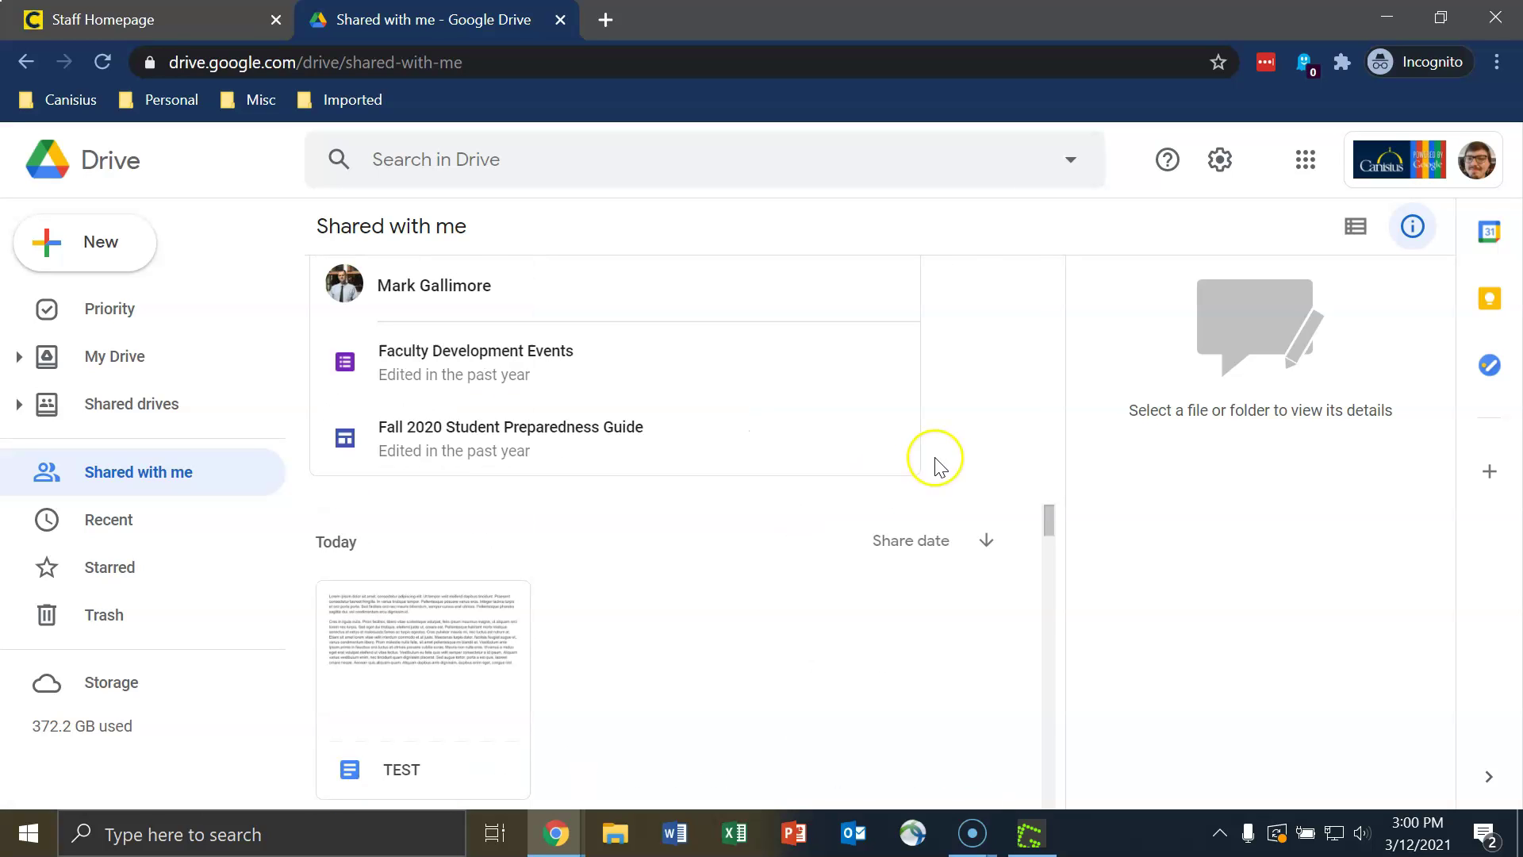